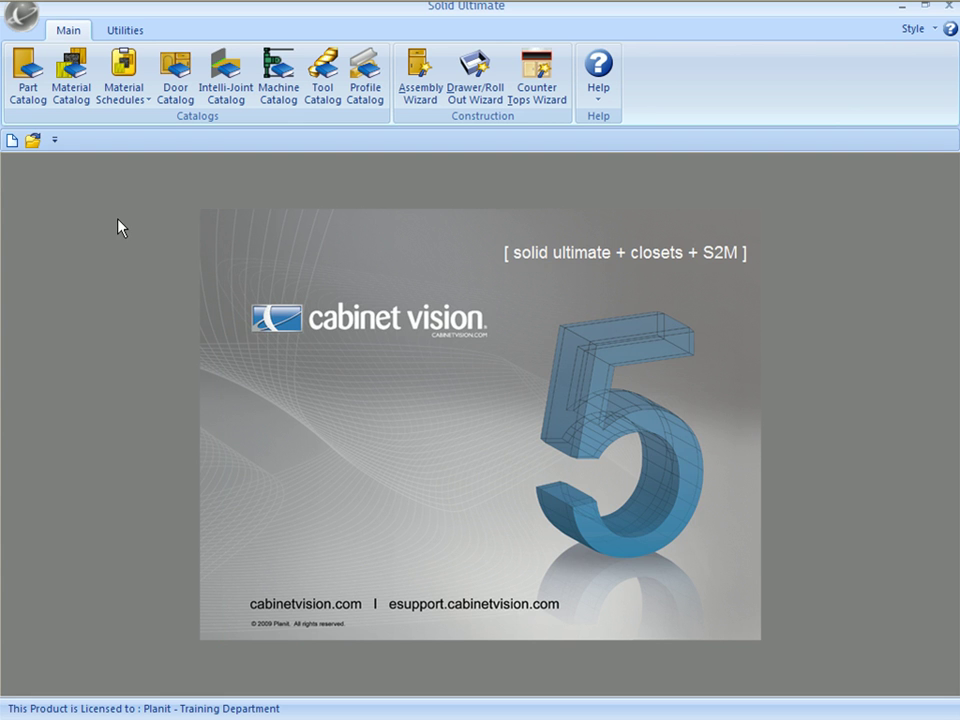
# Open the Job.cvj job from the Jobs folder.
pyautogui.click(33, 140)
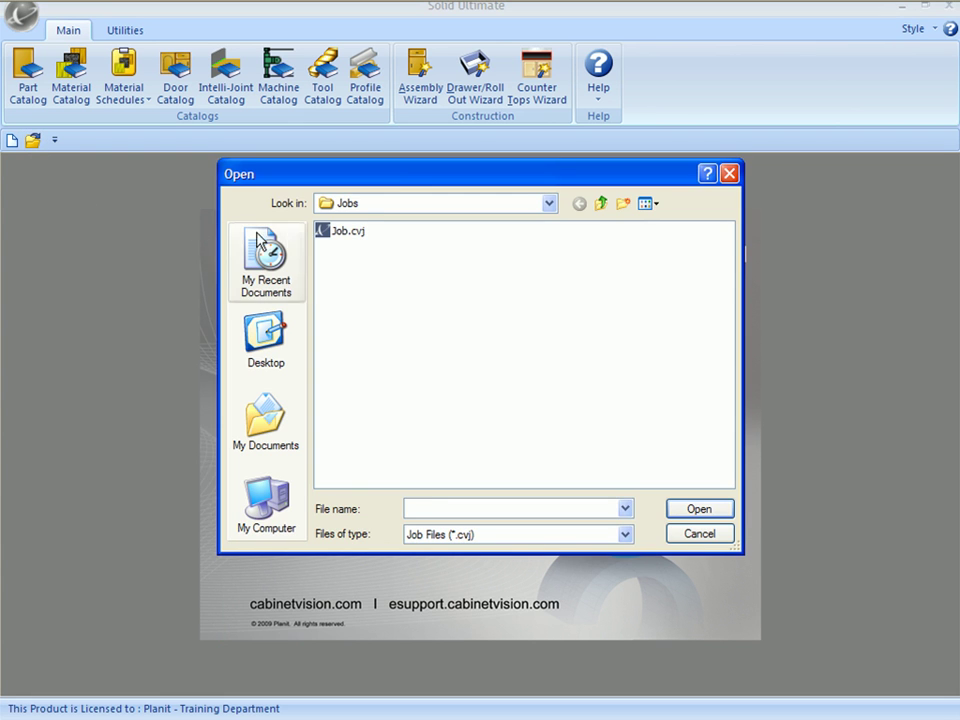
pyautogui.click(347, 231)
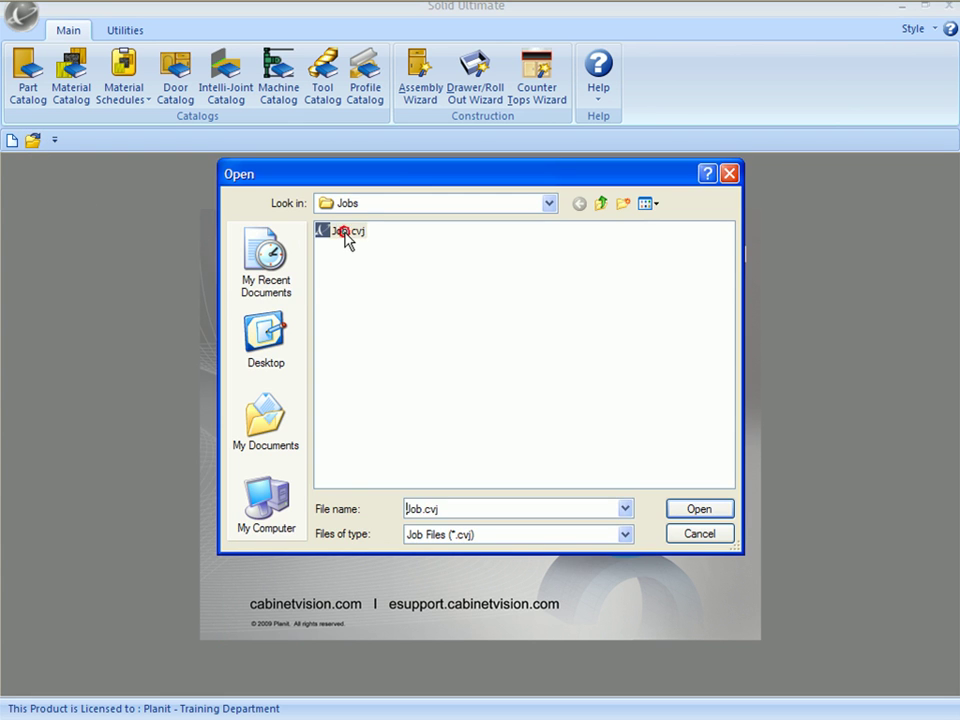
pyautogui.click(690, 509)
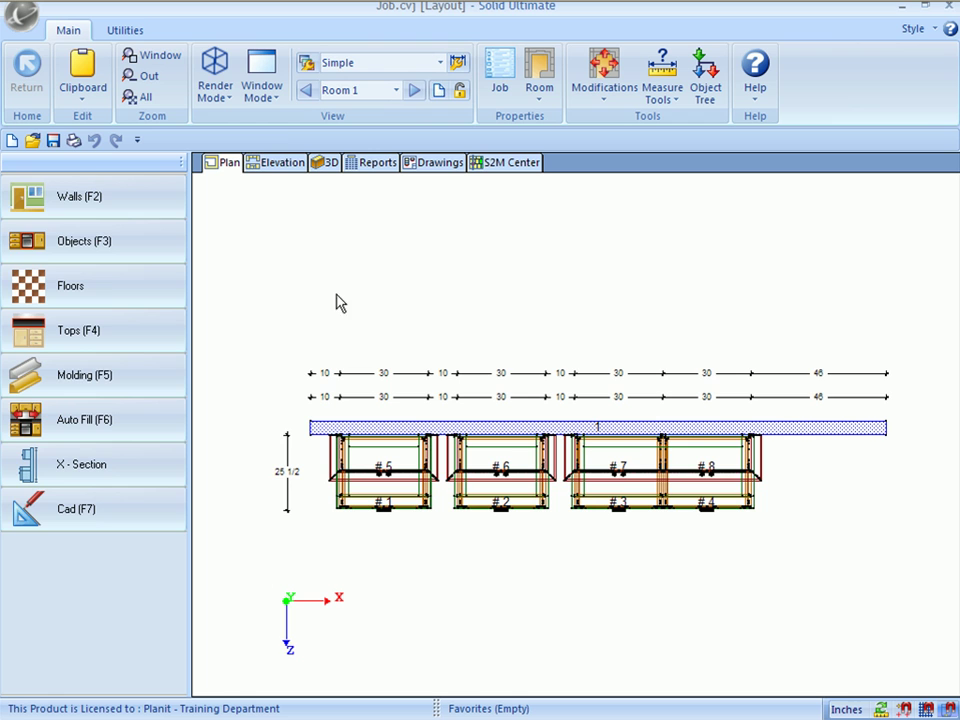
# Show the Wall 1 front elevation and review base cabinet #1's properties without changing them.
pyautogui.click(277, 169)
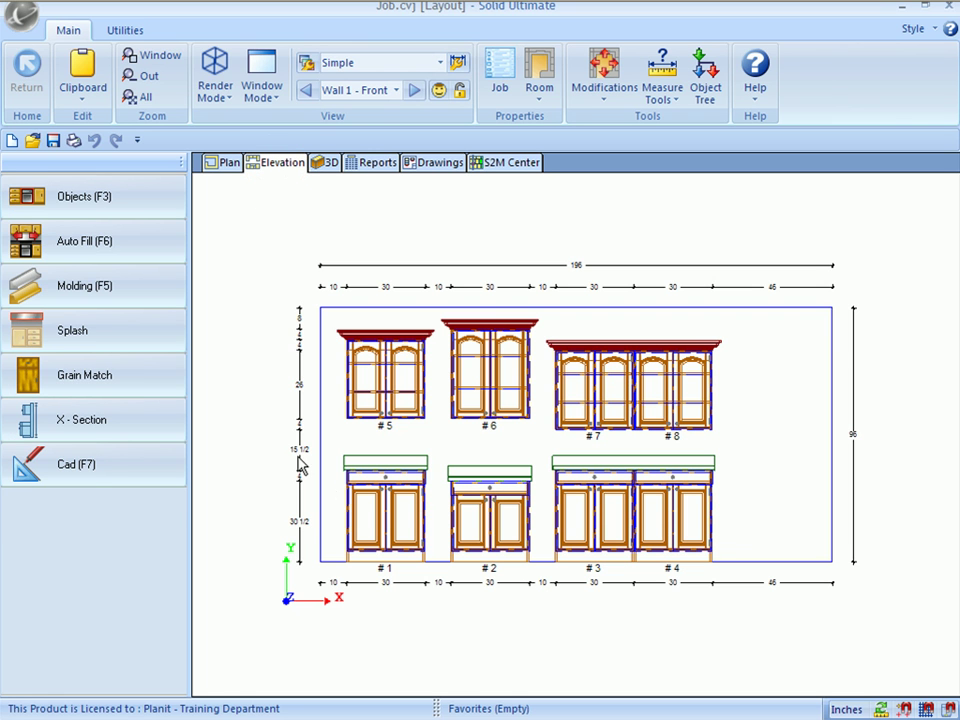
pyautogui.click(411, 502)
pyautogui.rightClick(411, 502)
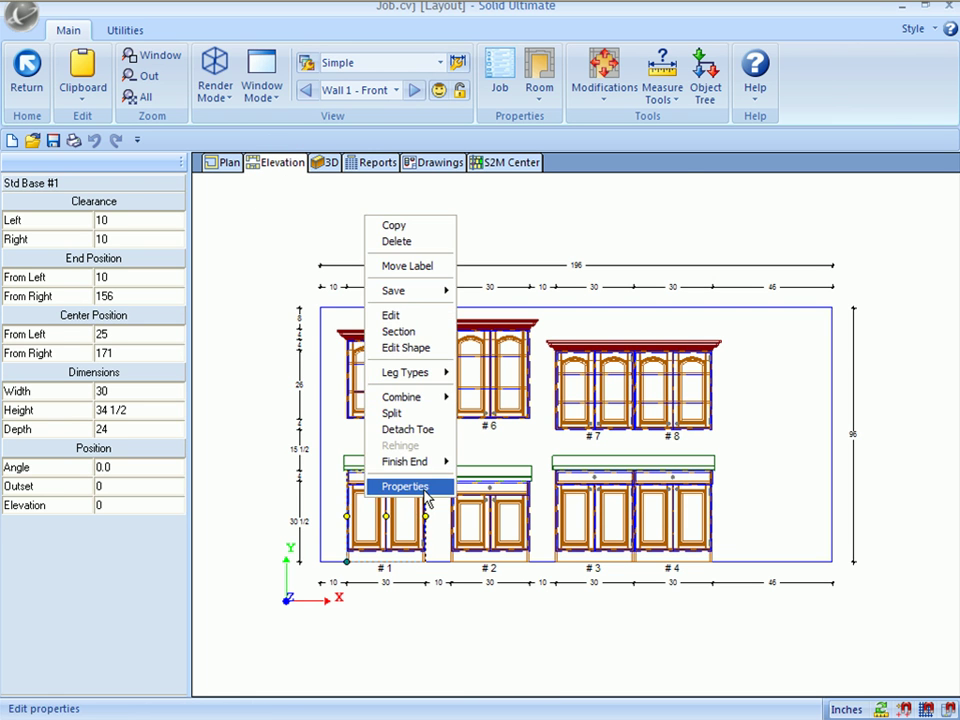
pyautogui.click(375, 486)
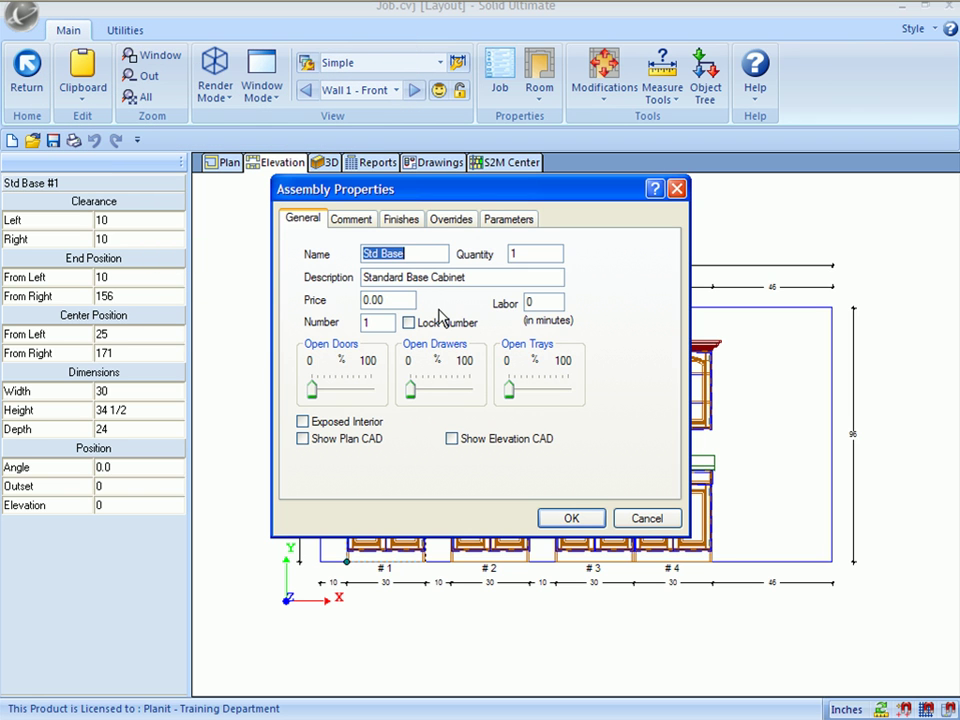
pyautogui.click(630, 518)
pyautogui.click(261, 420)
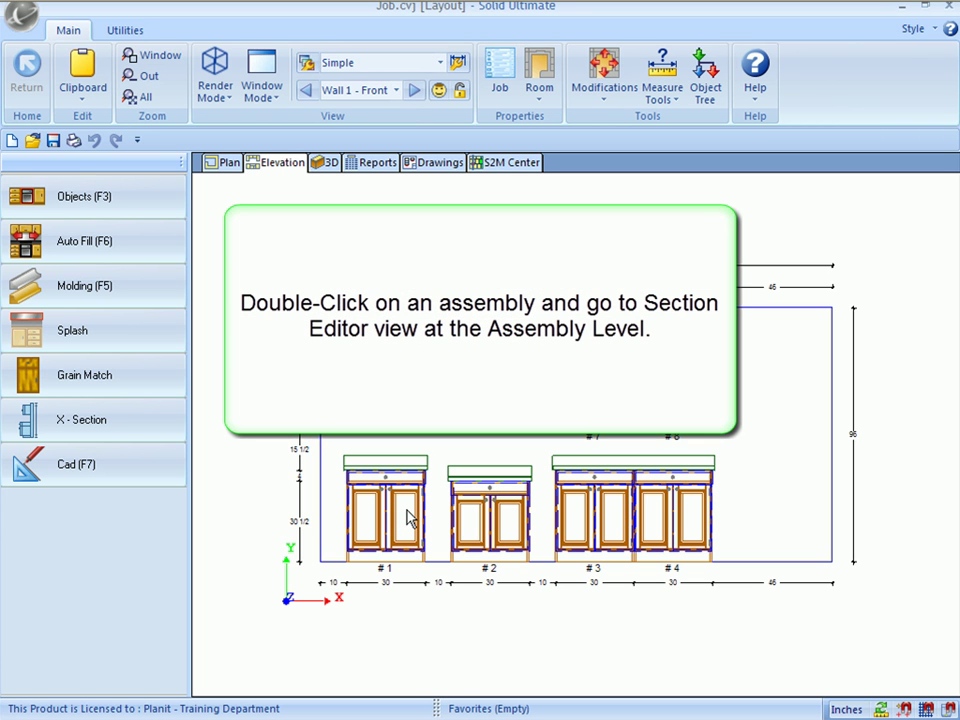
pyautogui.doubleClick(408, 514)
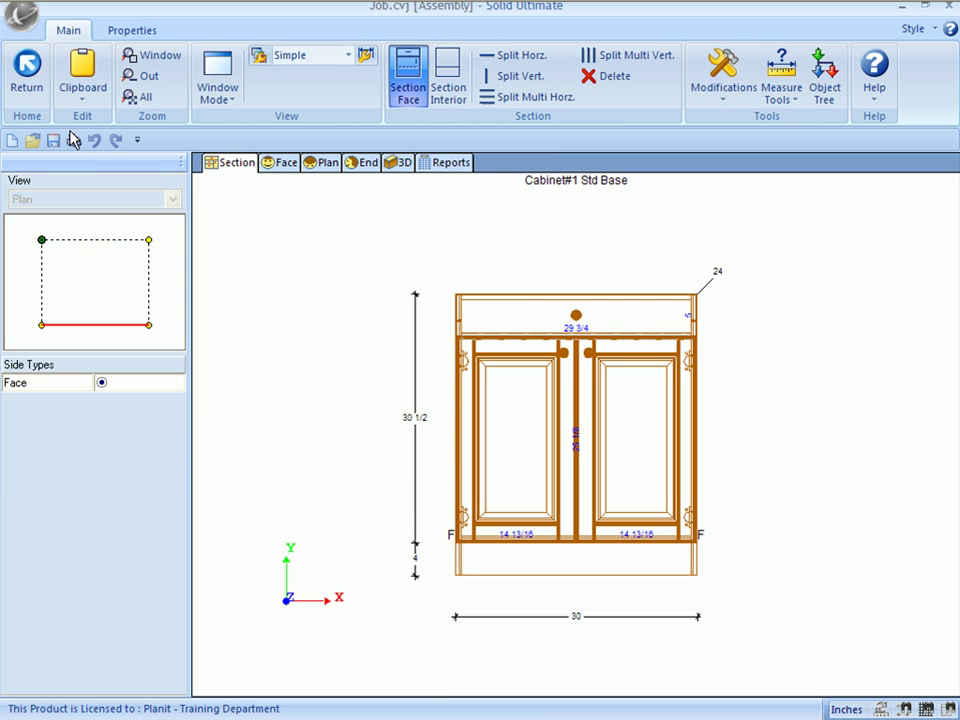
pyautogui.click(28, 70)
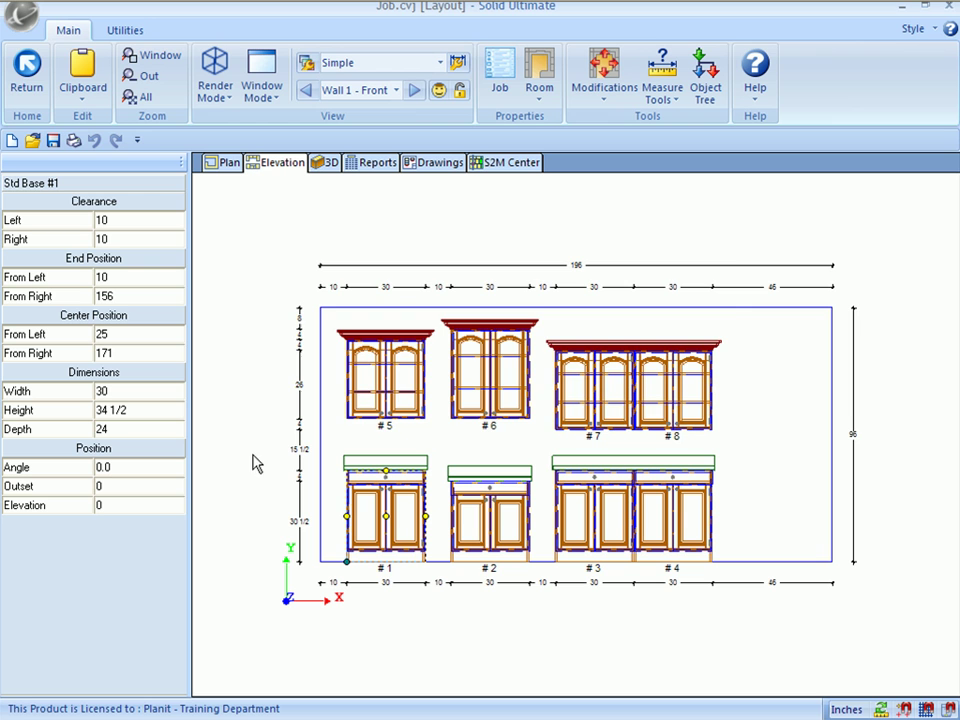
pyautogui.press('alt')
pyautogui.doubleClick(418, 533)
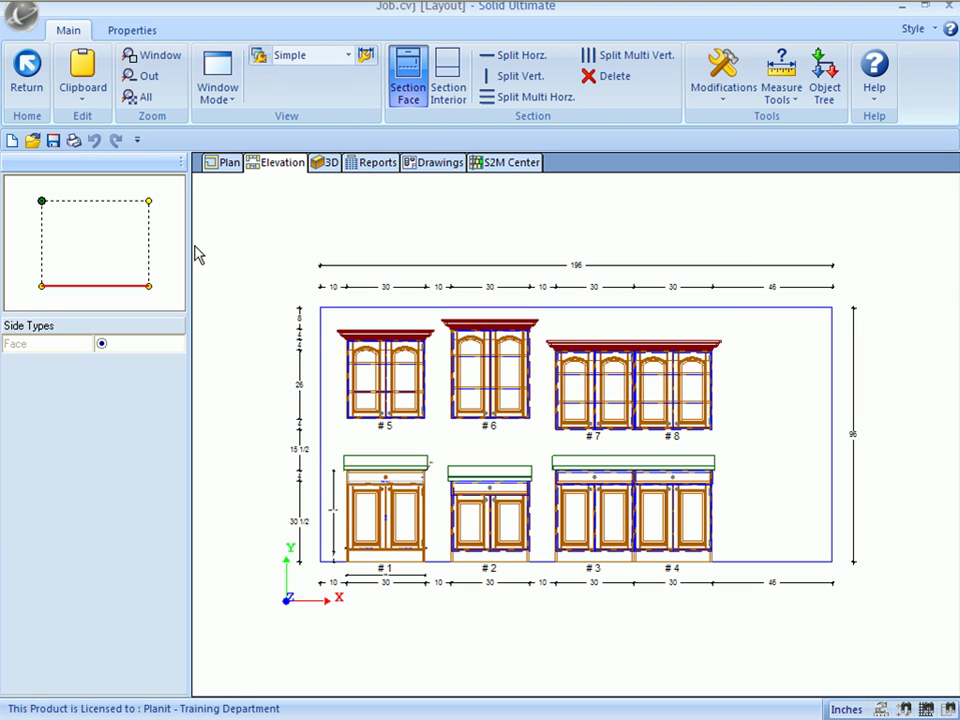
pyautogui.click(29, 66)
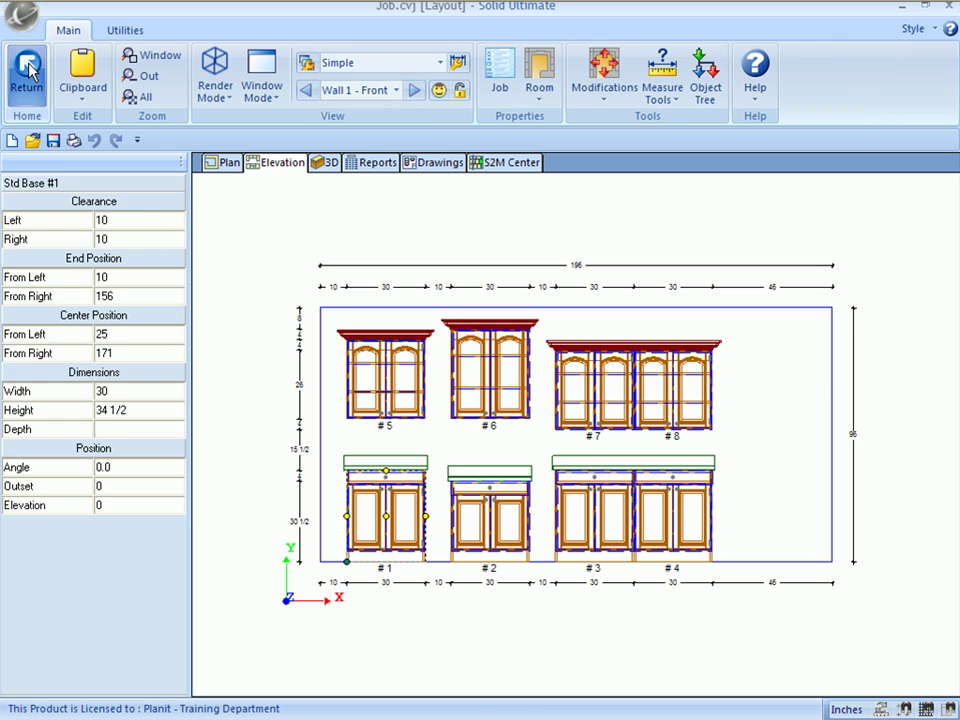
pyautogui.click(231, 332)
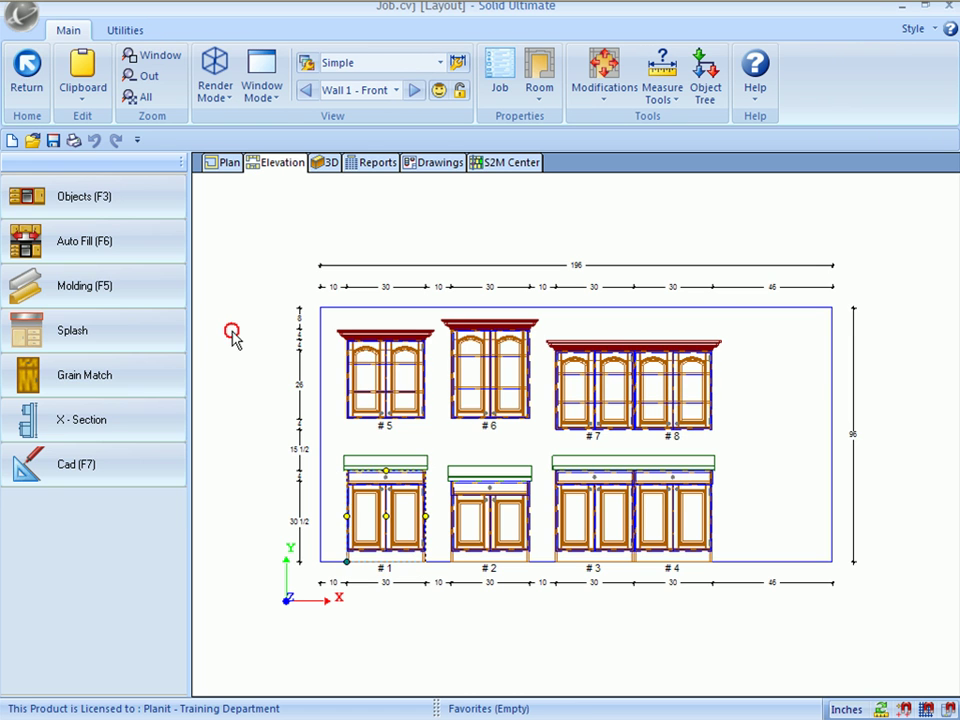
pyautogui.click(658, 399)
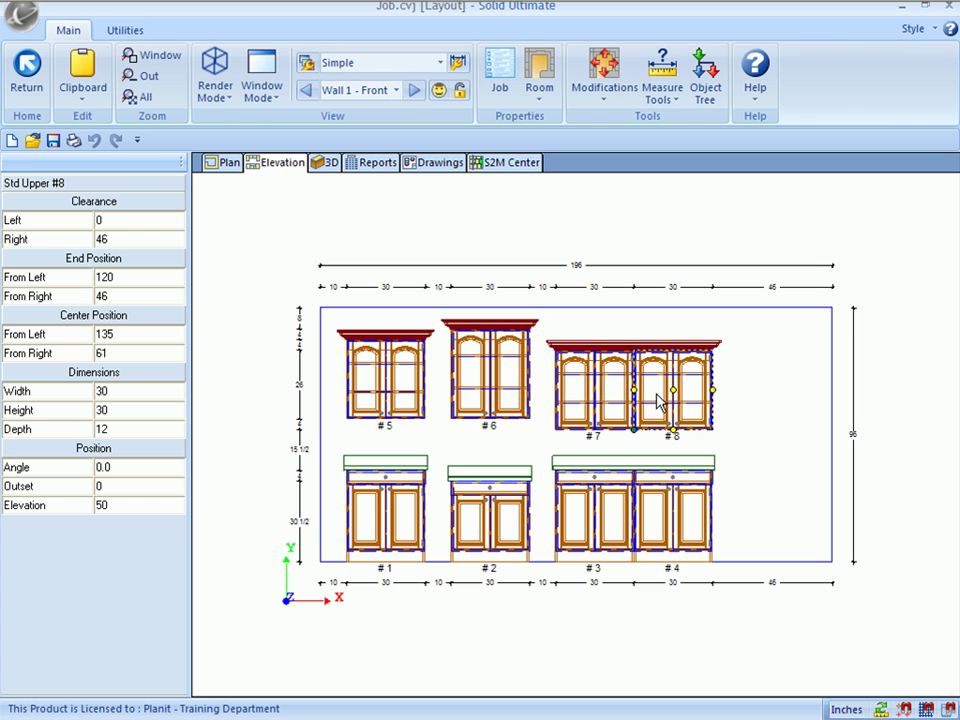
# Delete upper cabinet #8 and base cabinet #4 from the wall.
pyautogui.rightClick(658, 399)
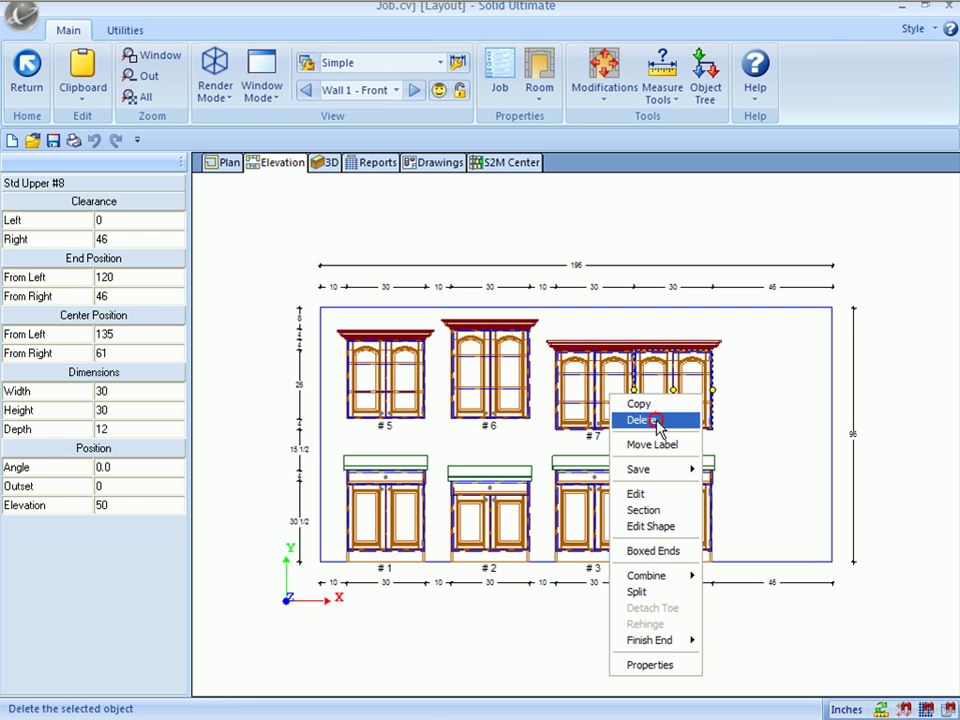
pyautogui.click(658, 420)
pyautogui.click(668, 512)
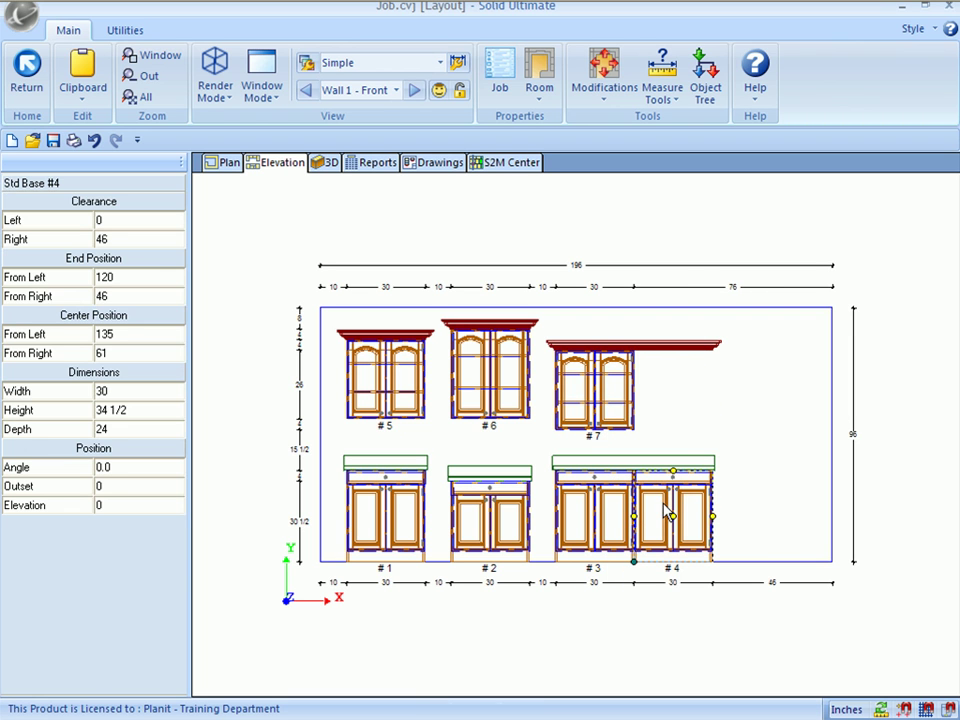
pyautogui.rightClick(668, 512)
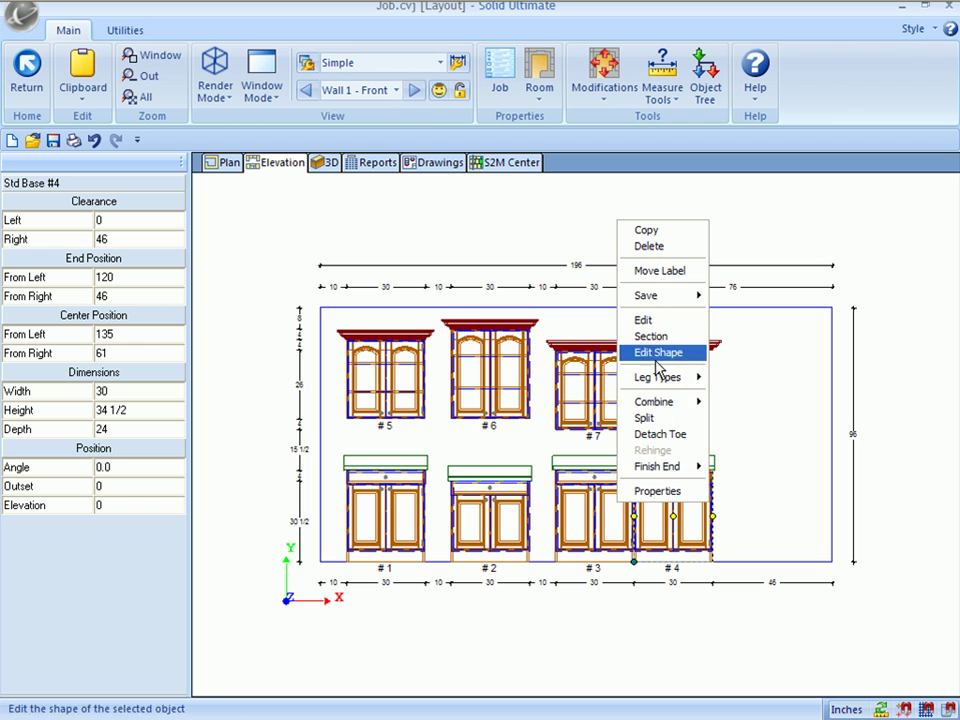
pyautogui.click(648, 245)
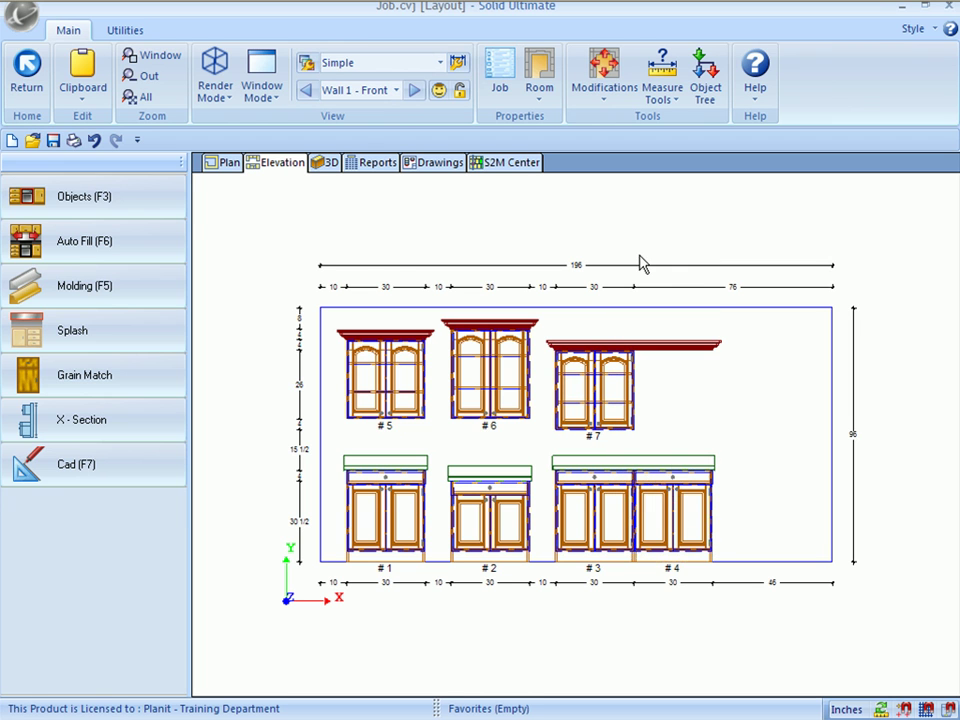
# Place a Std Tall cabinet from Custom Cabinets > Tall Cabinets at the wall's right end, beside the uppers.
pyautogui.click(152, 195)
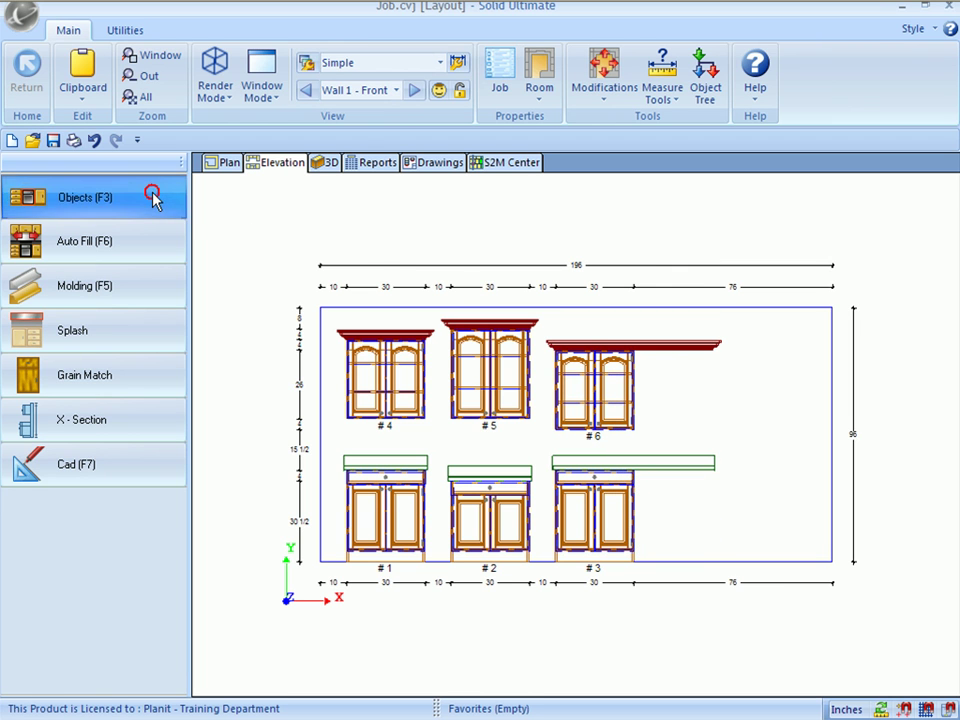
pyautogui.click(72, 220)
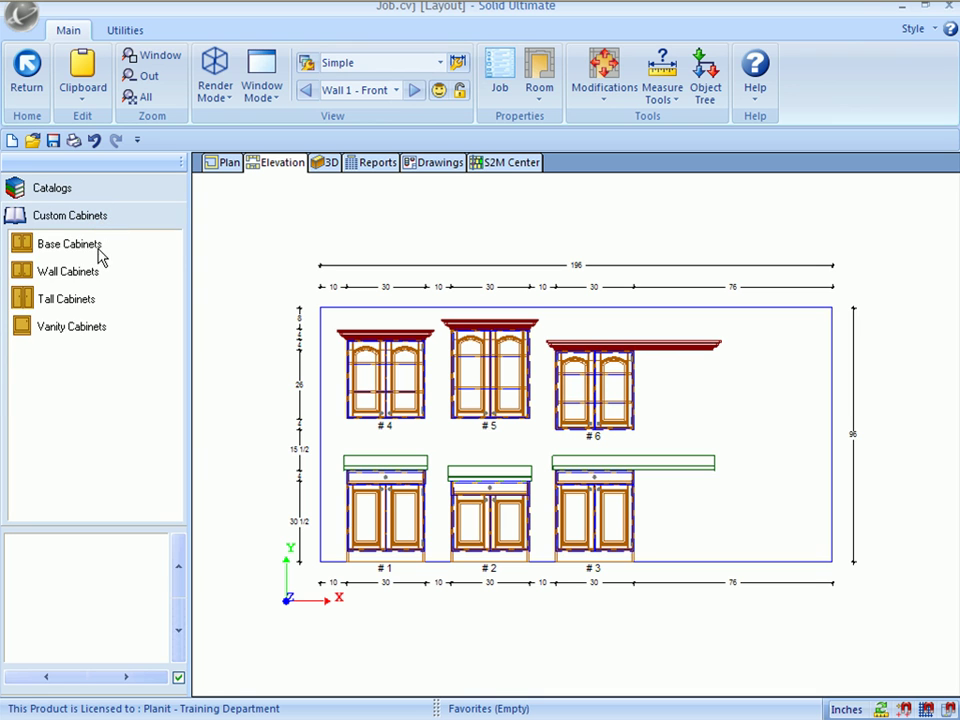
pyautogui.click(80, 299)
pyautogui.click(71, 272)
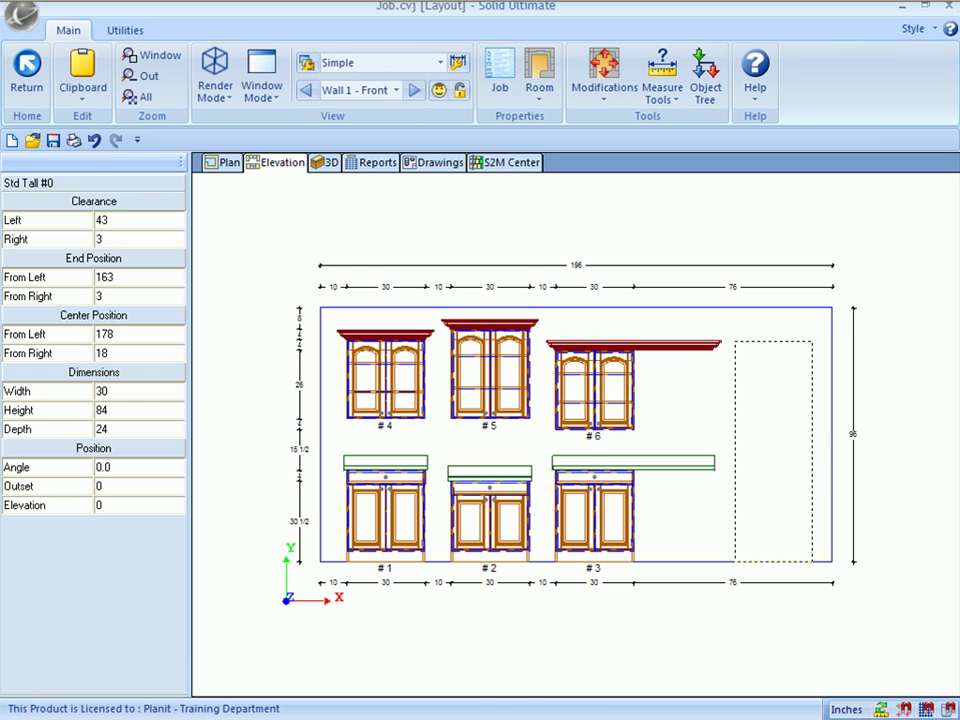
pyautogui.click(761, 566)
pyautogui.click(770, 545)
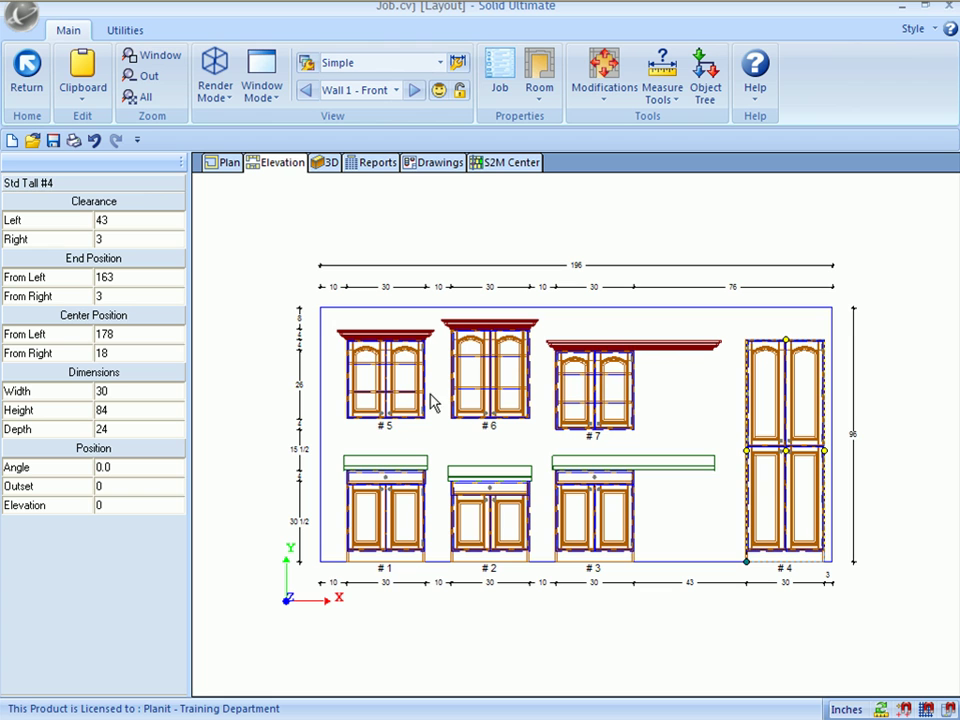
# Set the tall cabinet's Clearance Left to 0 so it butts against cabinet #3.
pyautogui.click(120, 220)
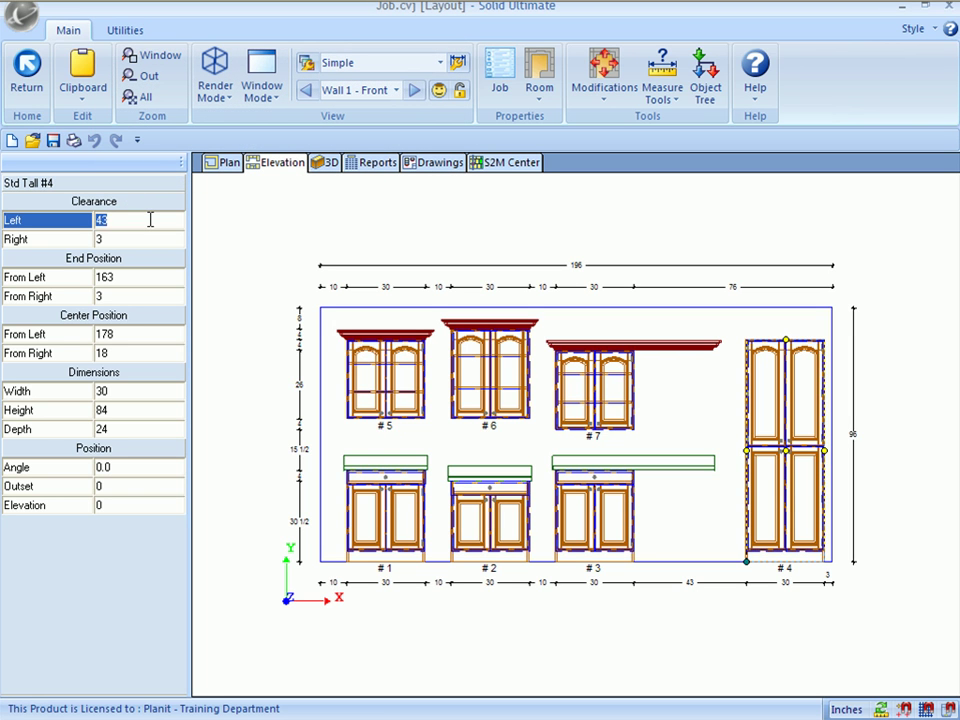
pyautogui.write('0')
pyautogui.press('Return')
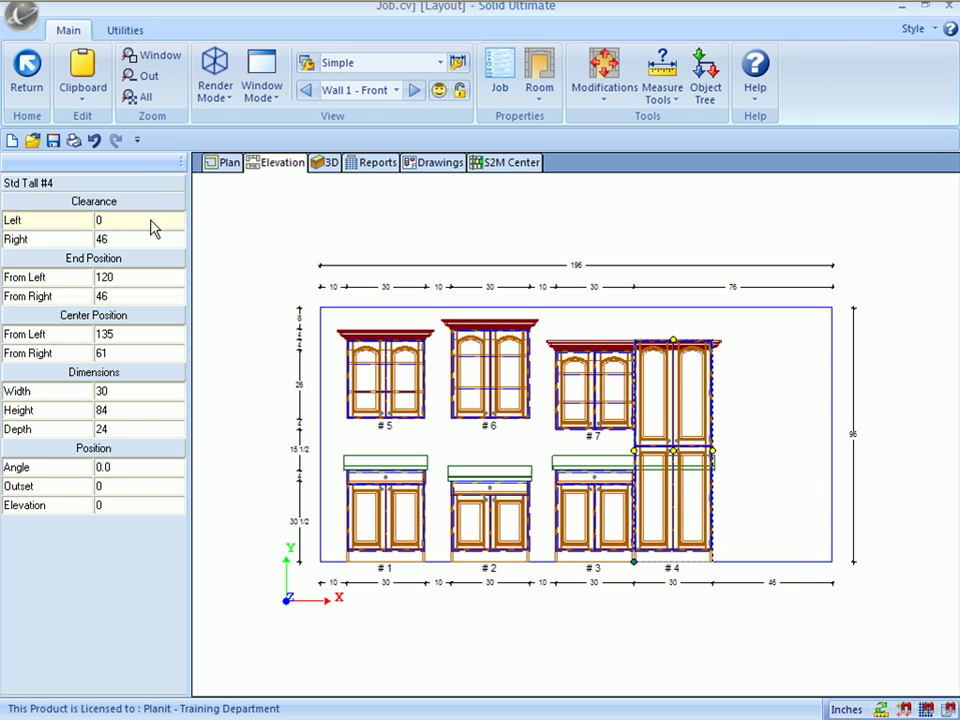
pyautogui.click(152, 55)
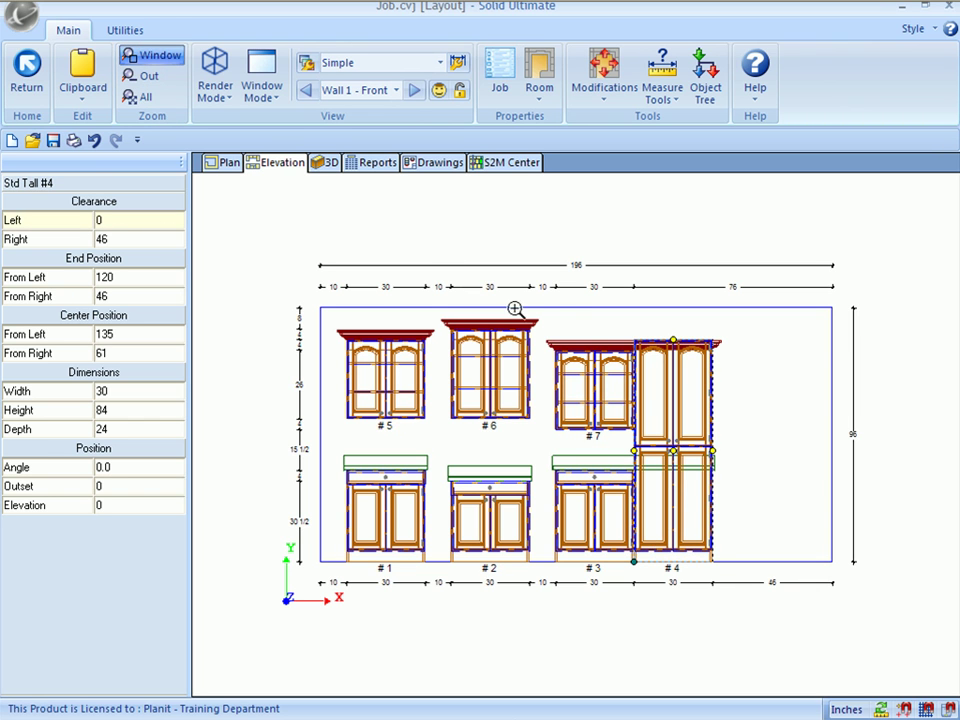
# Zoom in on cabinets #7 and #4 to check the placement, then zoom back out to the whole wall.
pyautogui.moveTo(587, 317); pyautogui.dragTo(761, 501)
pyautogui.click(790, 468)
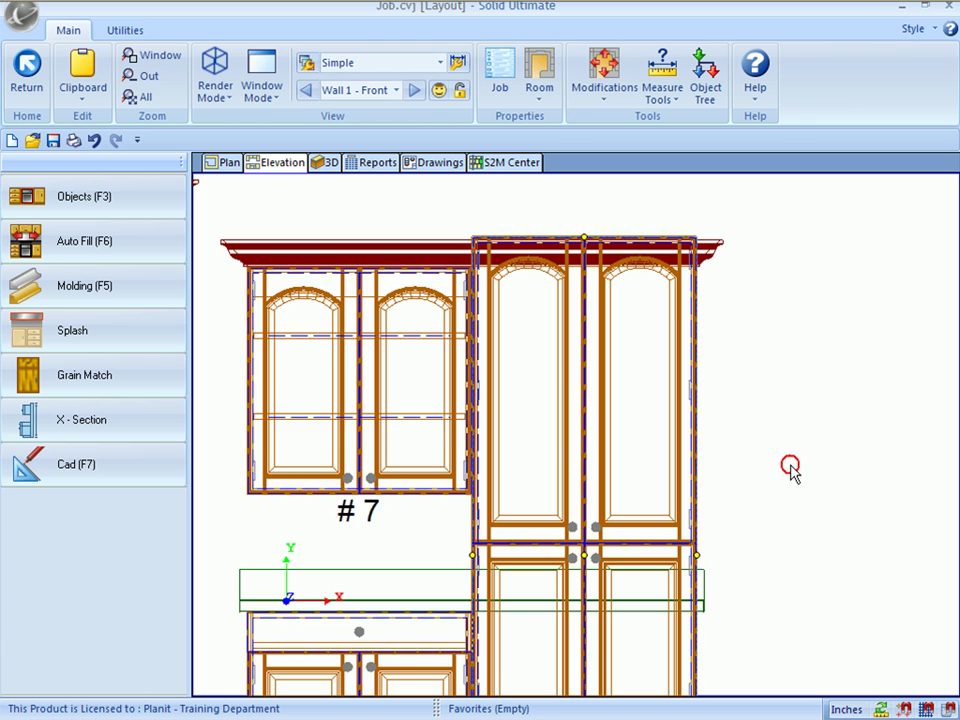
pyautogui.moveTo(795, 457)
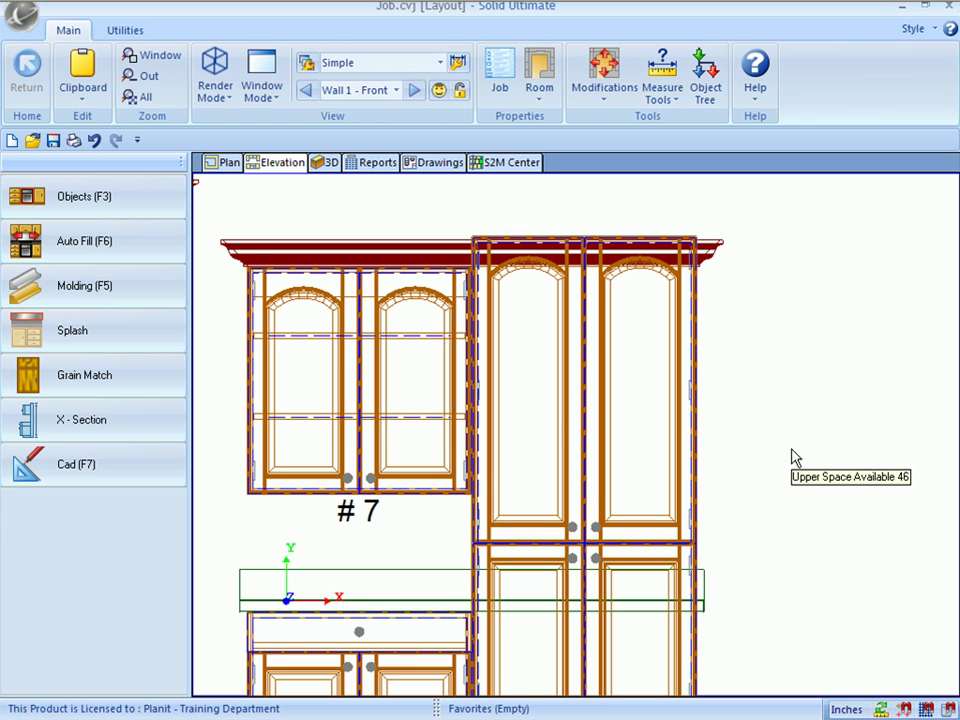
pyautogui.click(137, 97)
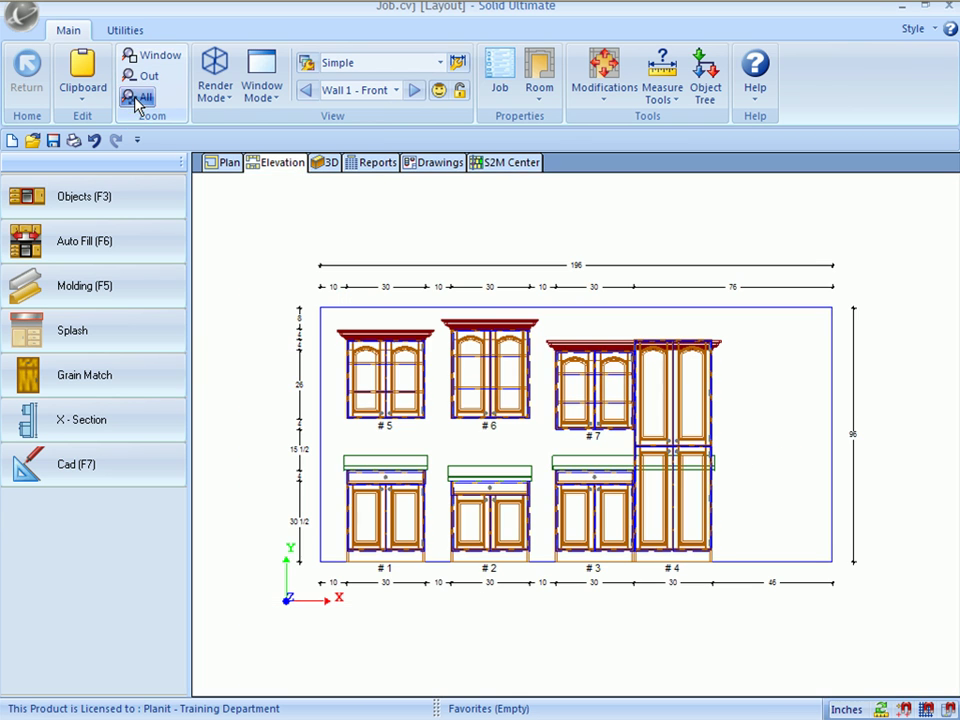
# Delete All countertops from the Room 1 plan view, then confirm in the elevation.
pyautogui.click(219, 166)
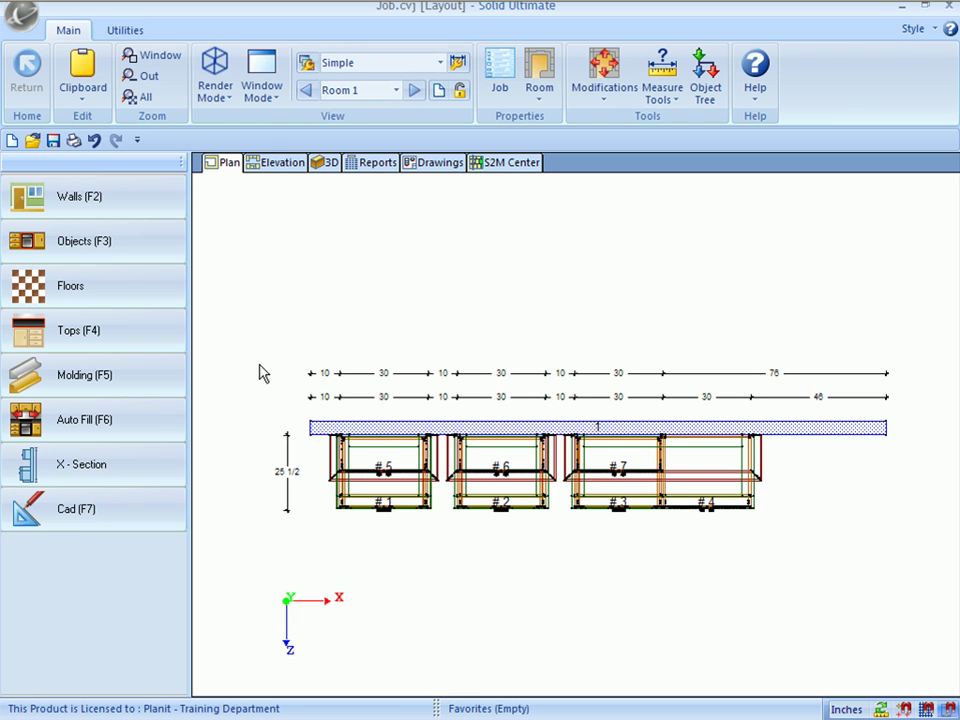
pyautogui.click(148, 332)
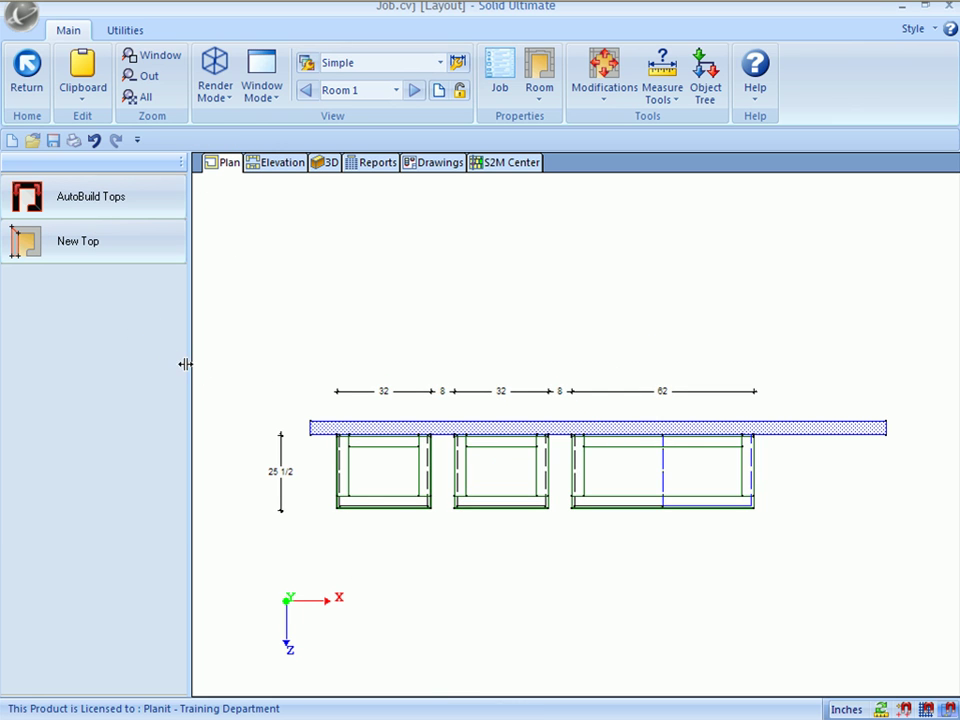
pyautogui.click(471, 508)
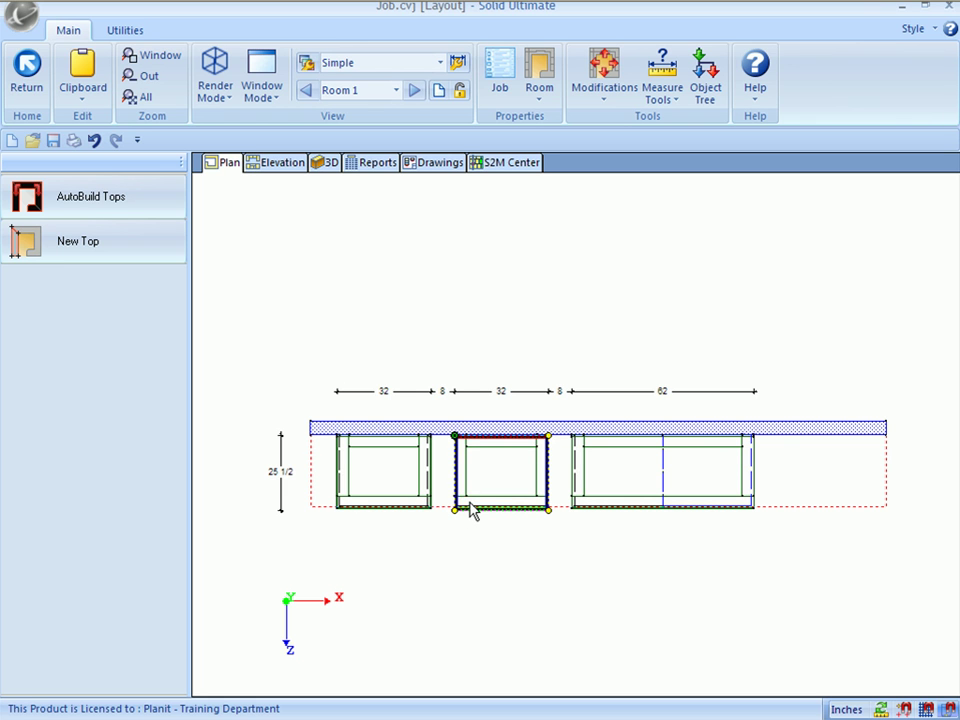
pyautogui.rightClick(469, 505)
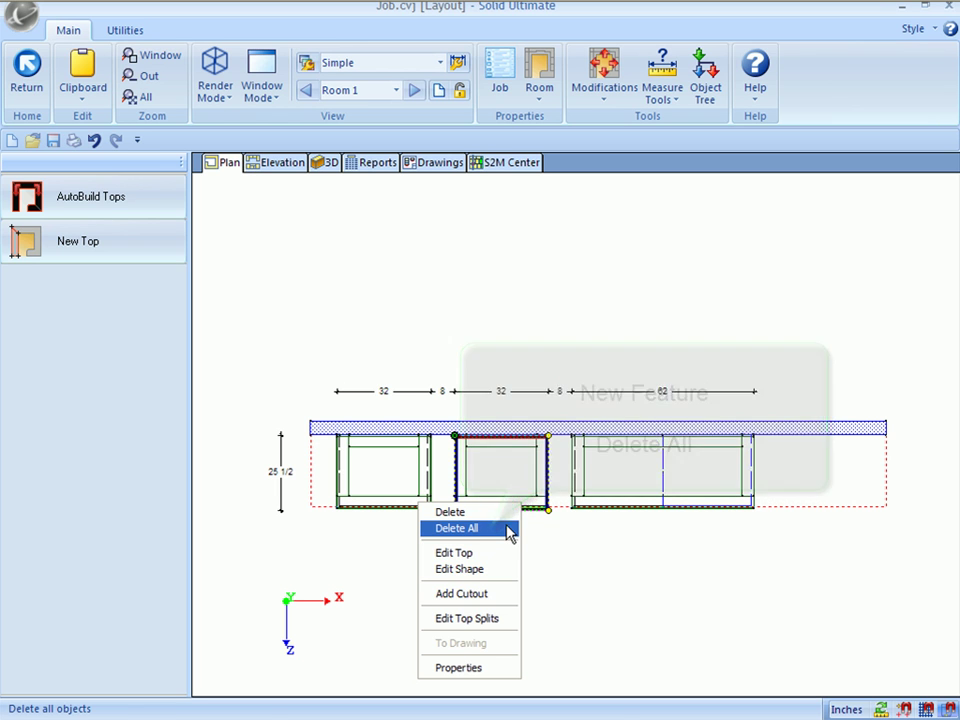
pyautogui.click(507, 527)
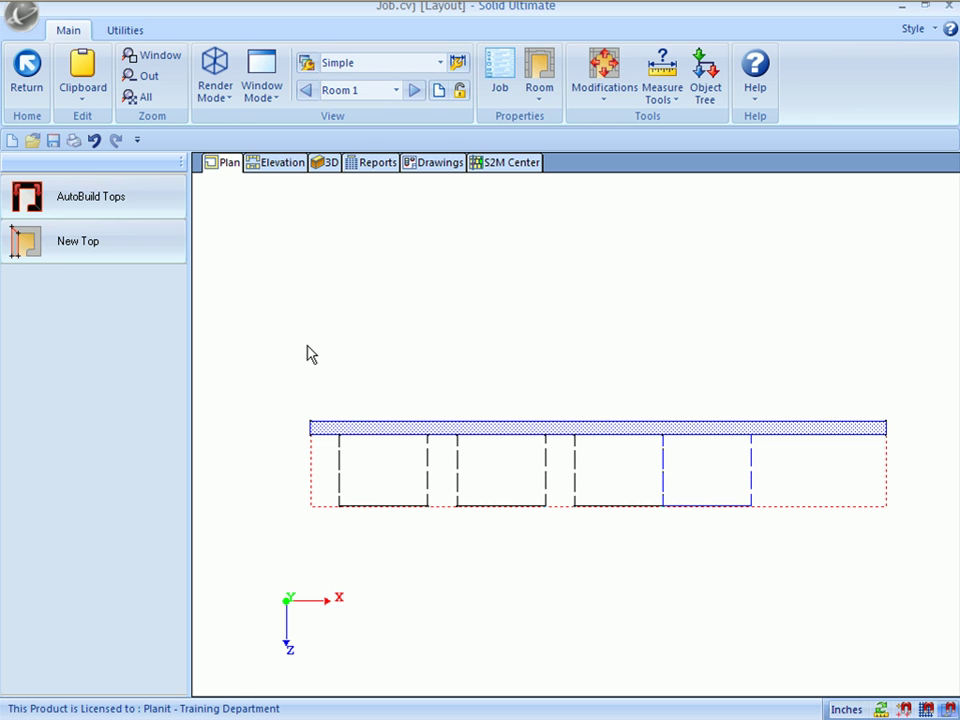
pyautogui.click(263, 164)
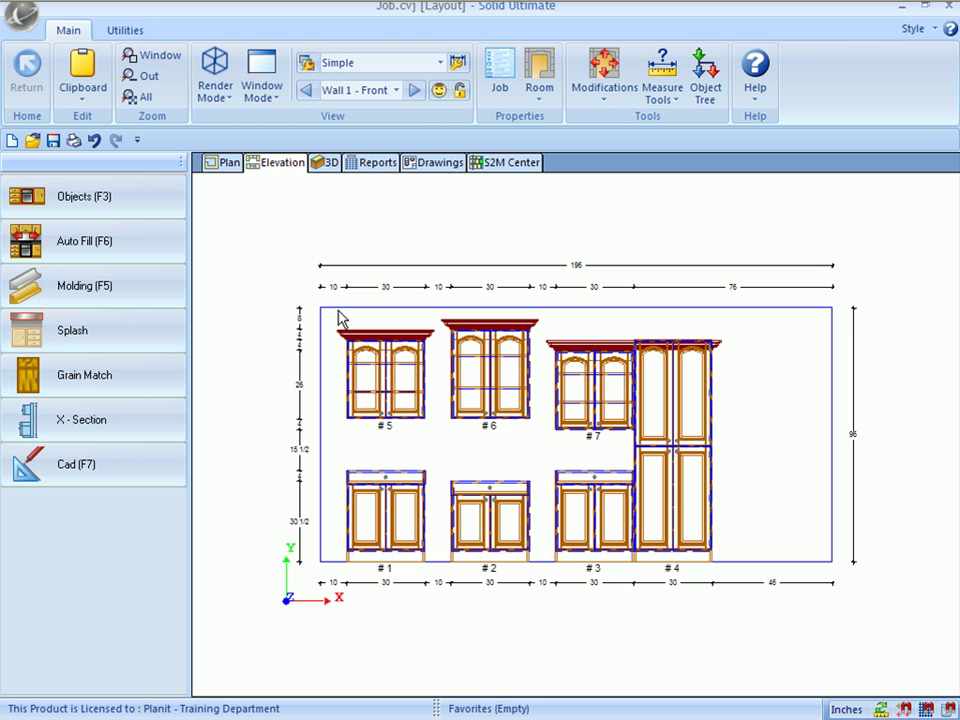
pyautogui.click(222, 164)
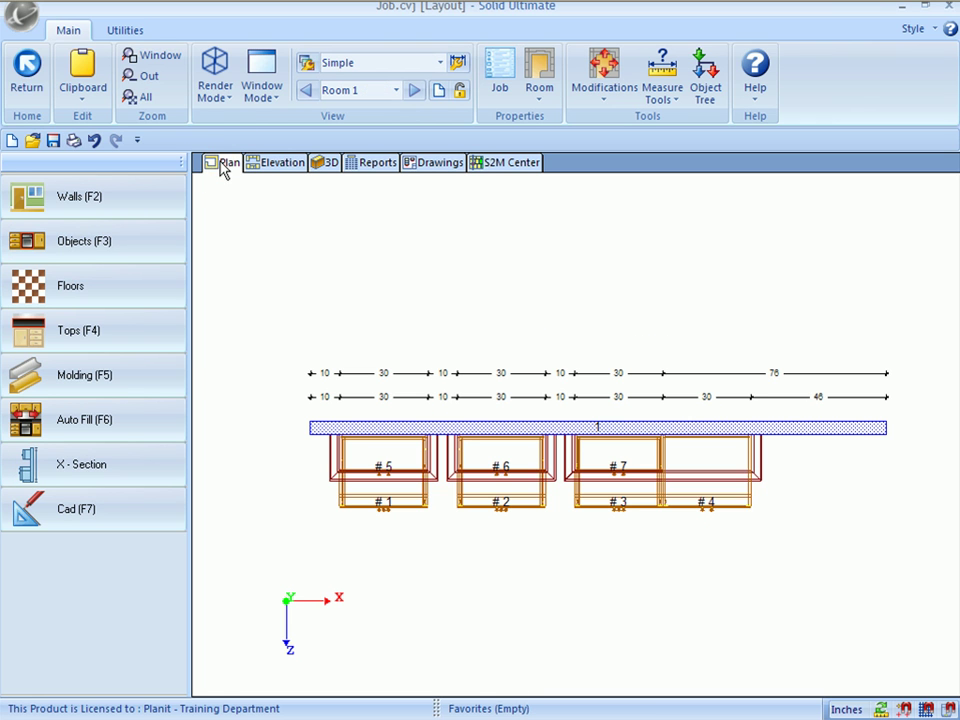
# Use Delete All on the middle cabinet's molding to remove every molding, then view the Wall 1 elevation.
pyautogui.click(85, 375)
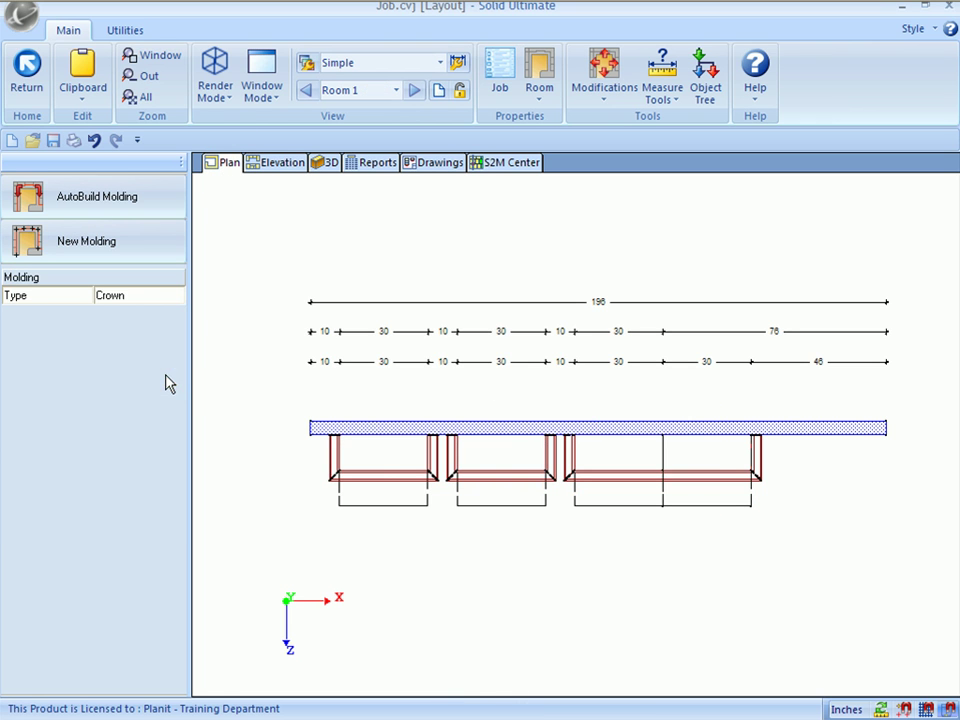
pyautogui.click(482, 479)
pyautogui.rightClick(484, 478)
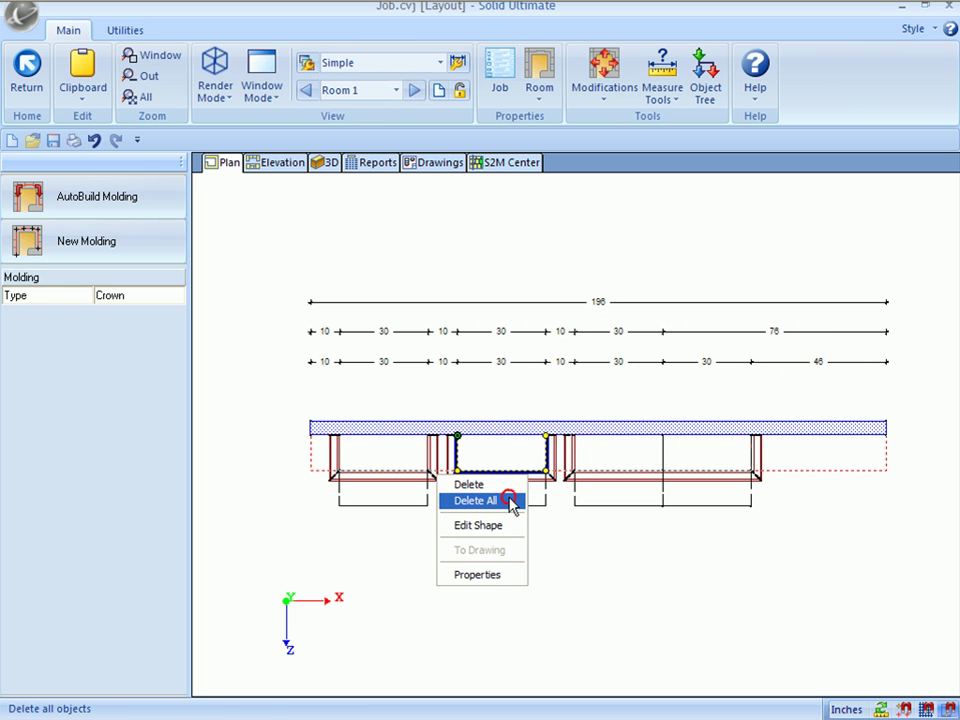
pyautogui.click(511, 502)
pyautogui.click(279, 164)
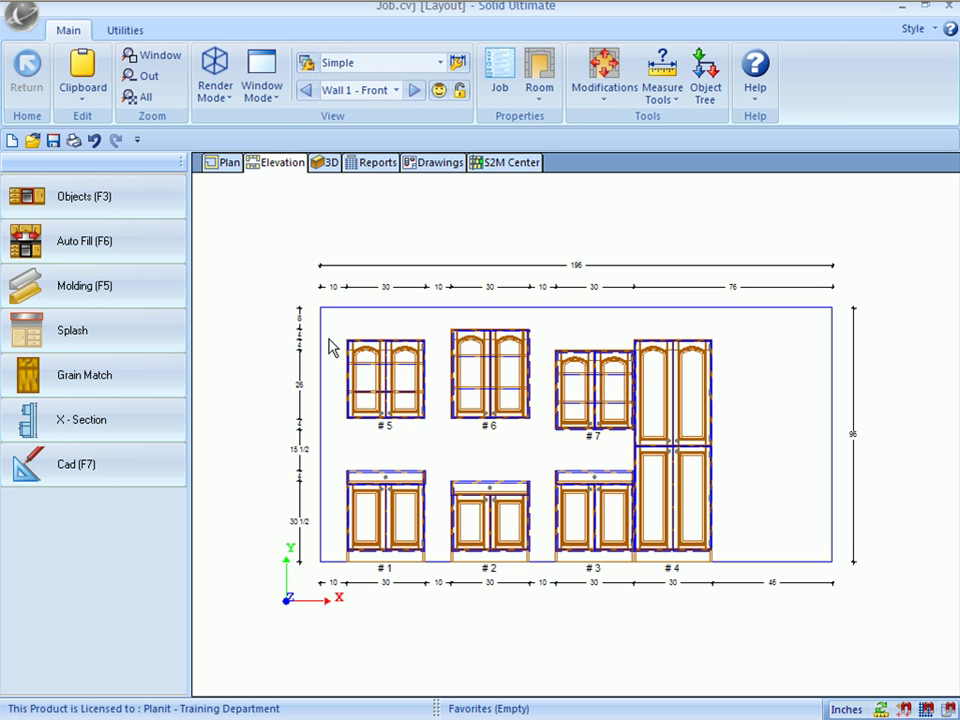
# Save Job.cvj from the Plan view and close the job.
pyautogui.click(224, 163)
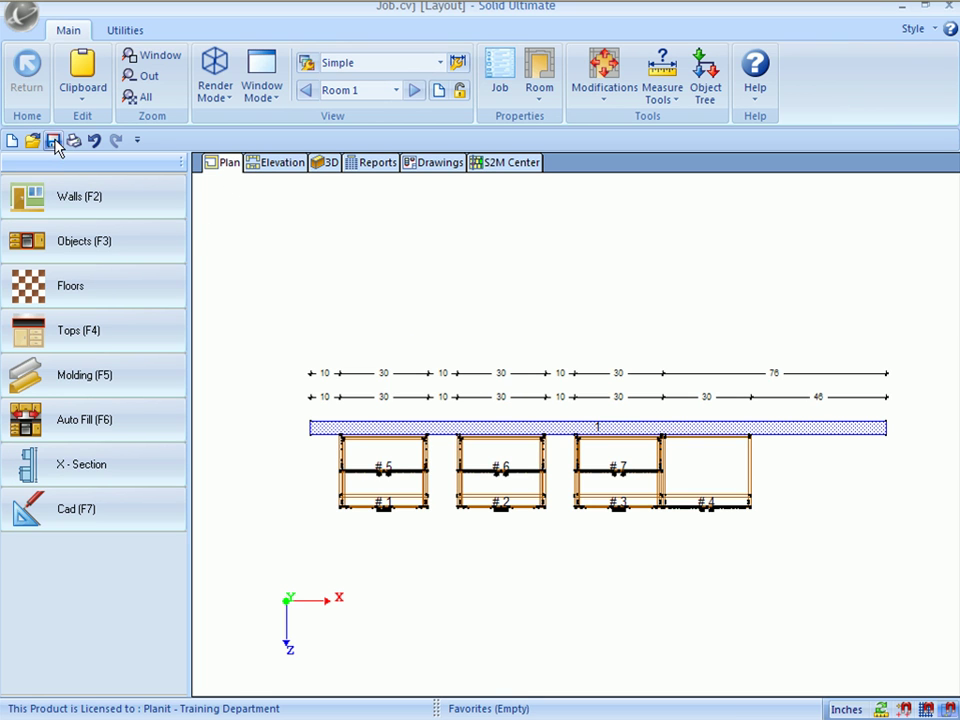
pyautogui.click(53, 140)
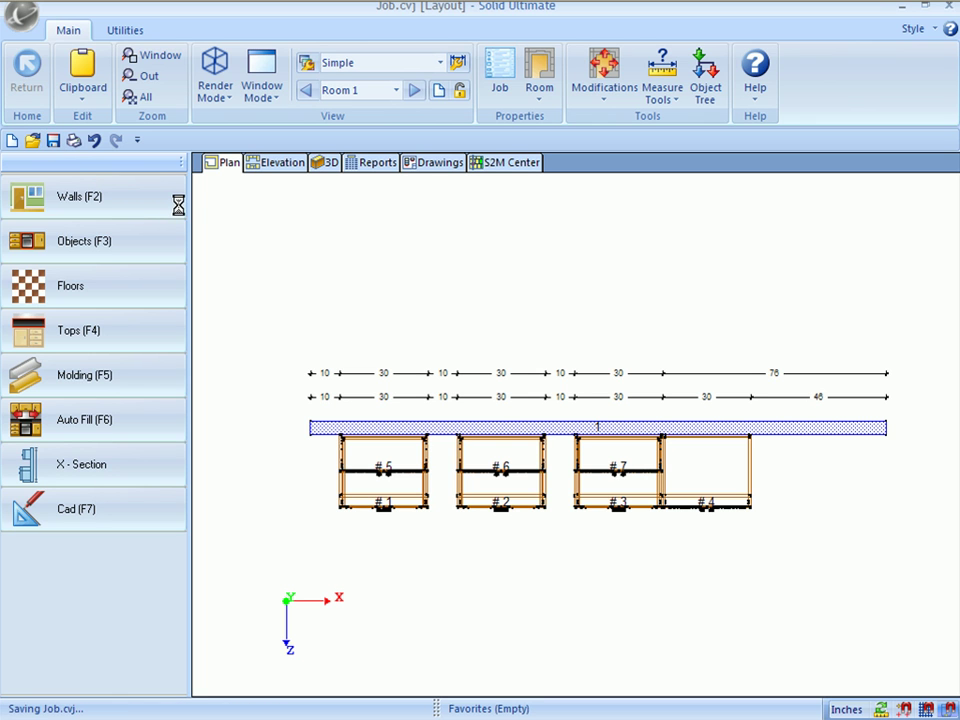
pyautogui.click(34, 28)
pyautogui.click(52, 142)
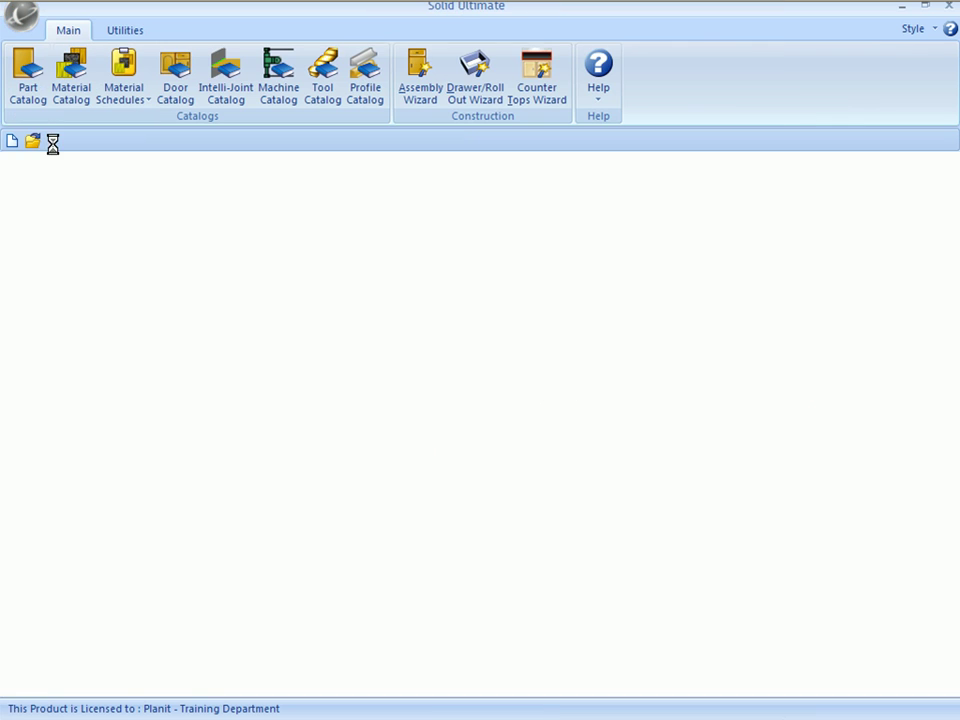